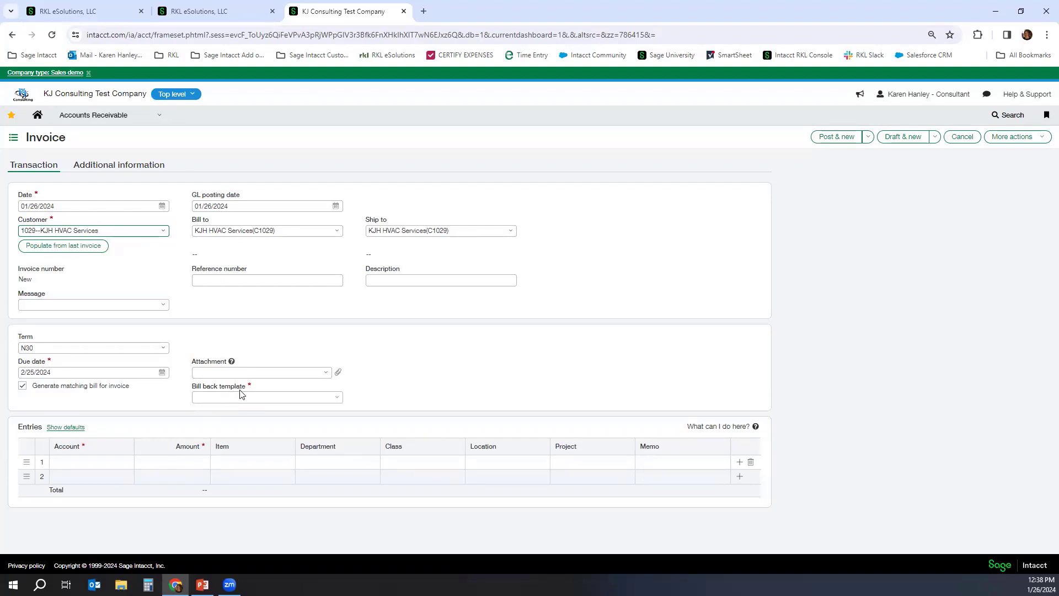
Apply the Management Fees bill back template to the invoice and set the entry line's amount to 150.
click(334, 398)
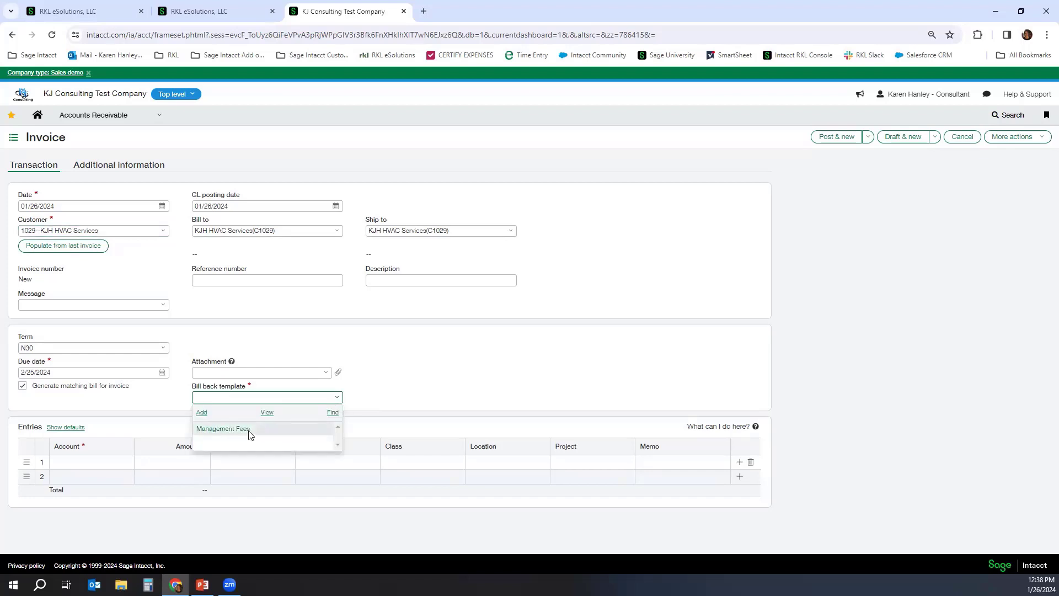
click(223, 430)
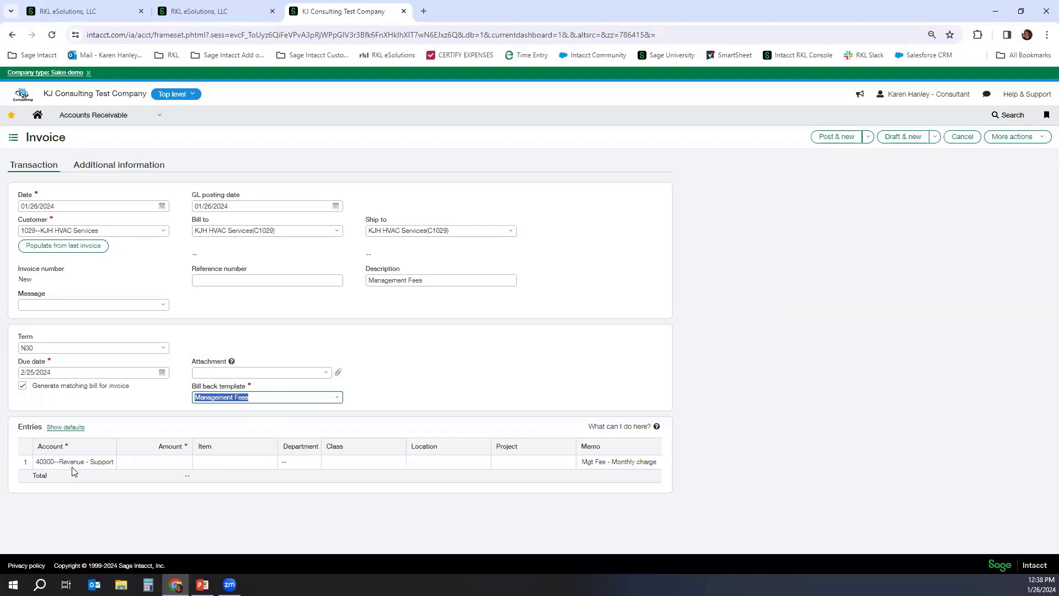
click(152, 462)
text(1)
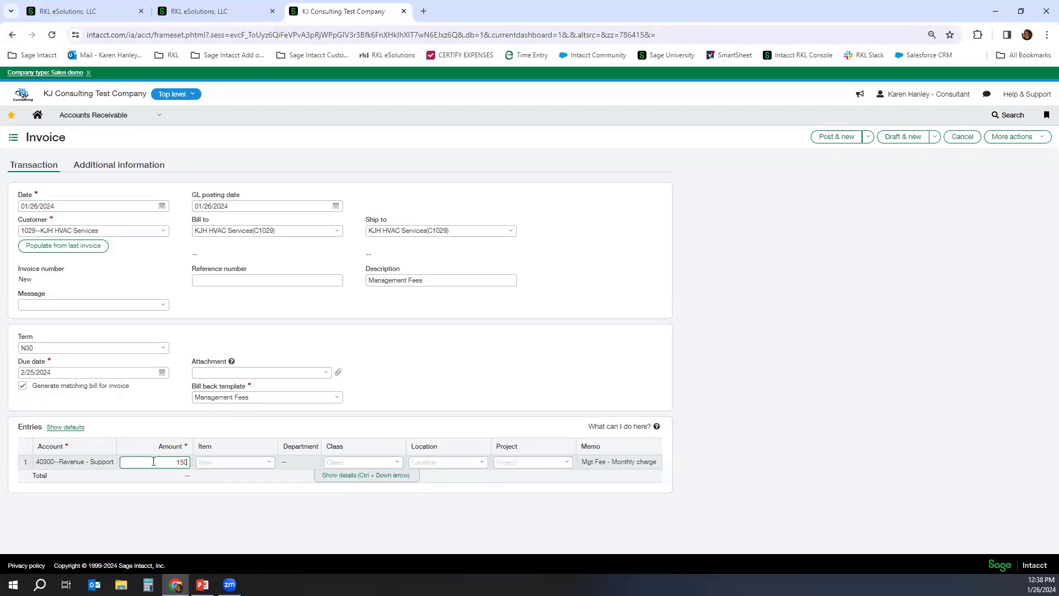
text(50)
Assign the location 100--KJ Software Consulting to the invoice's entry line.
key(Tab)
key(Tab)
key(Tab)
click(481, 462)
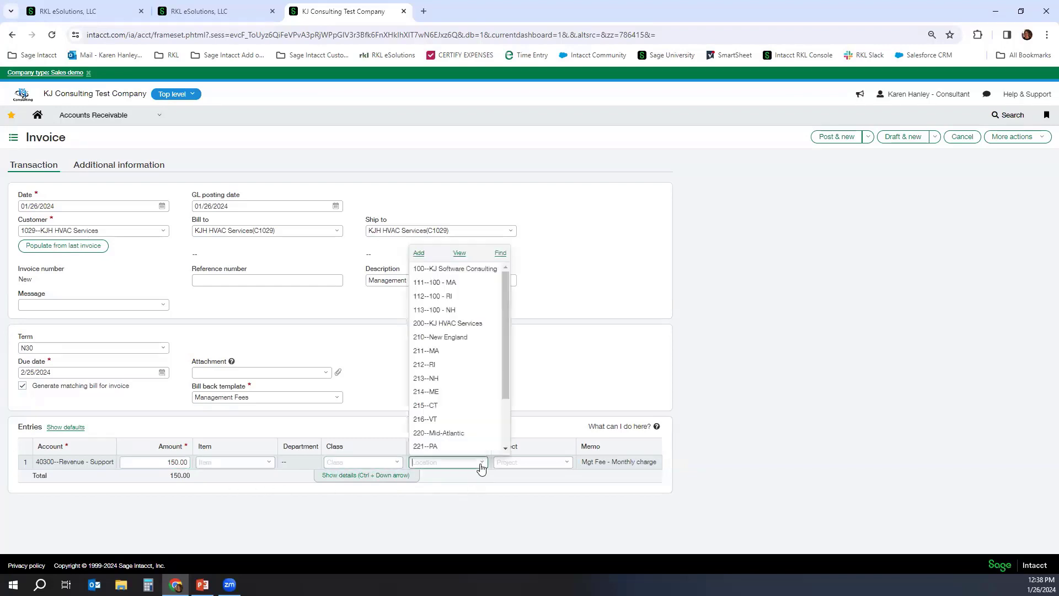
click(455, 269)
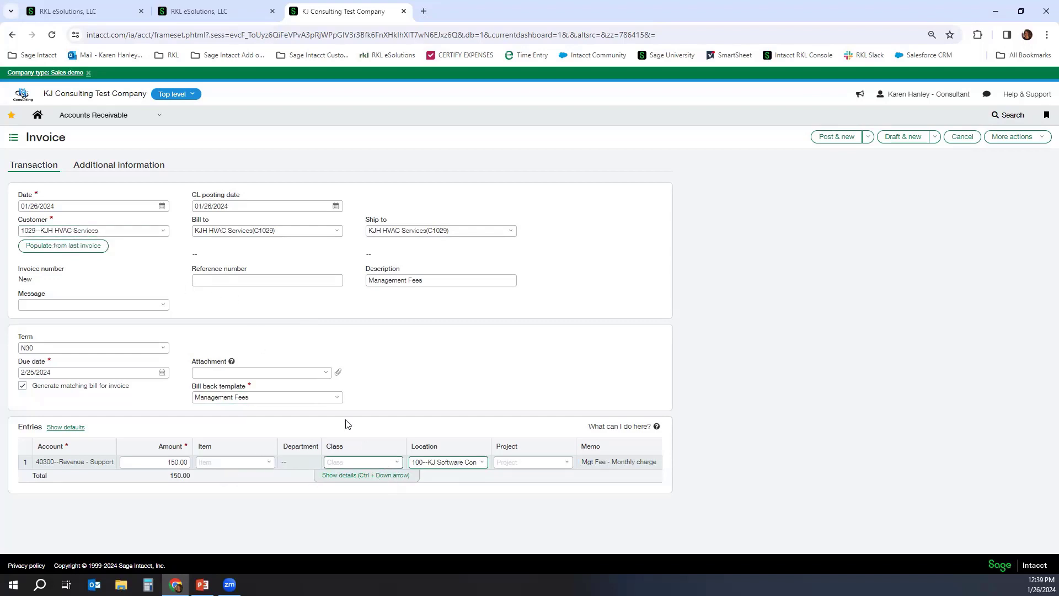
Enter "Management fee" as the invoice's reference number and post the invoice without starting a new one.
click(233, 280)
click(233, 281)
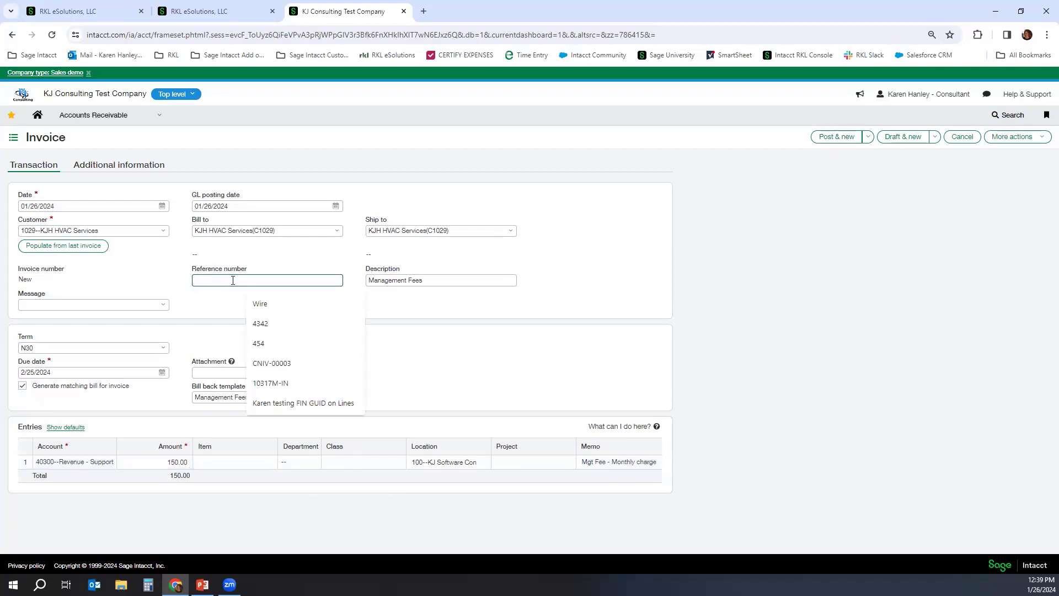
text(Manag)
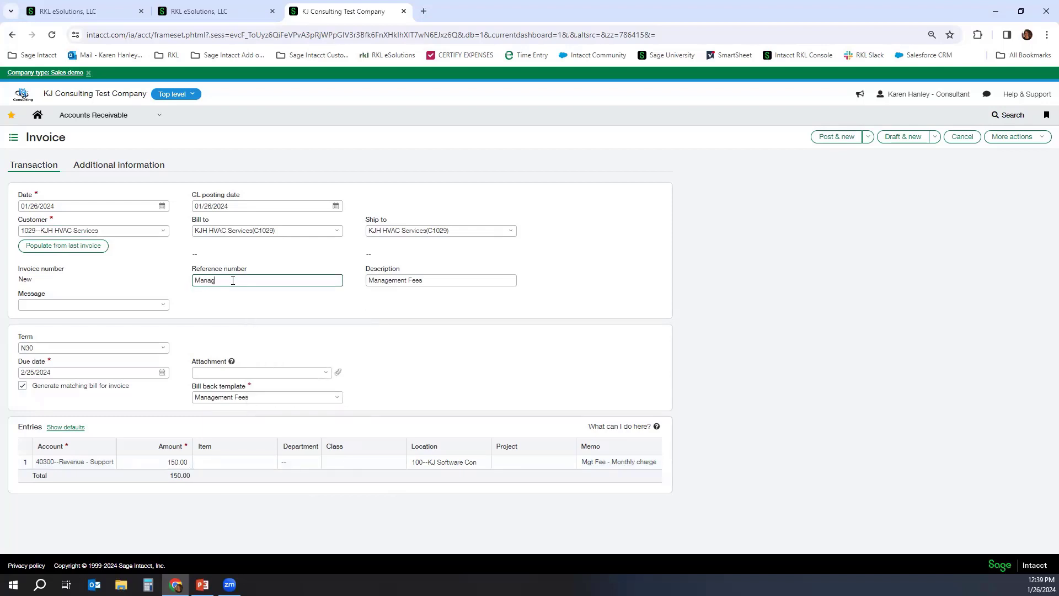
text(ement fee)
click(868, 137)
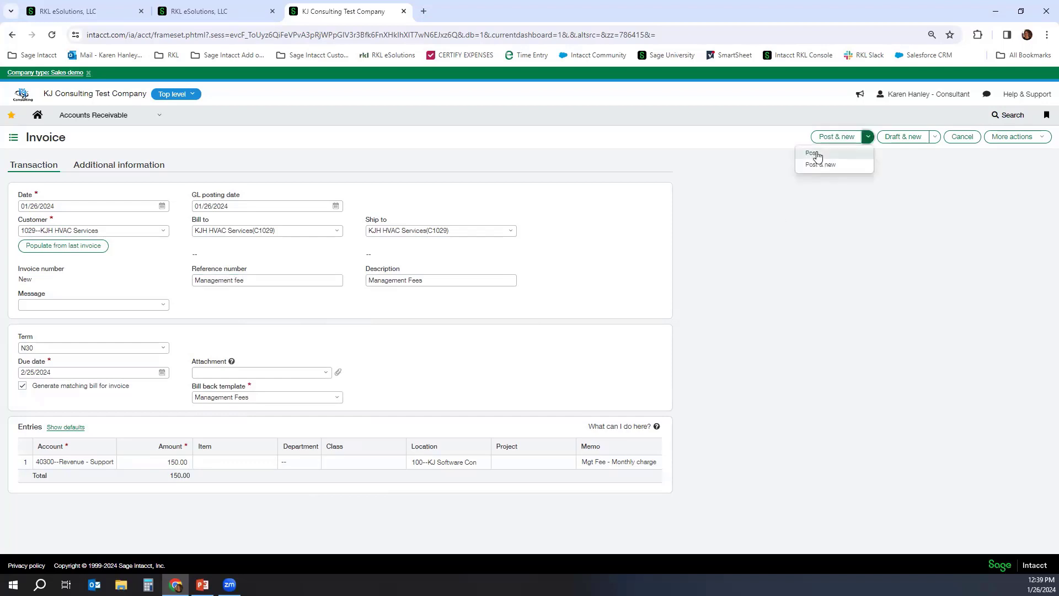
click(817, 153)
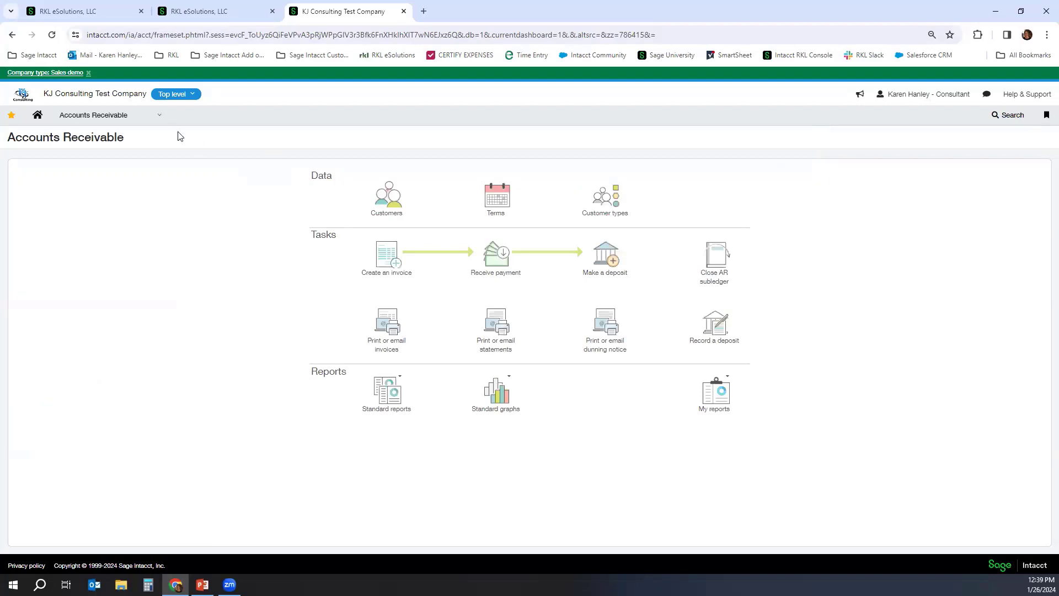
View the posted KJH HVAC Services invoice dated 01/26/2024 and examine the accounts in its general ledger posting details.
click(160, 117)
click(199, 186)
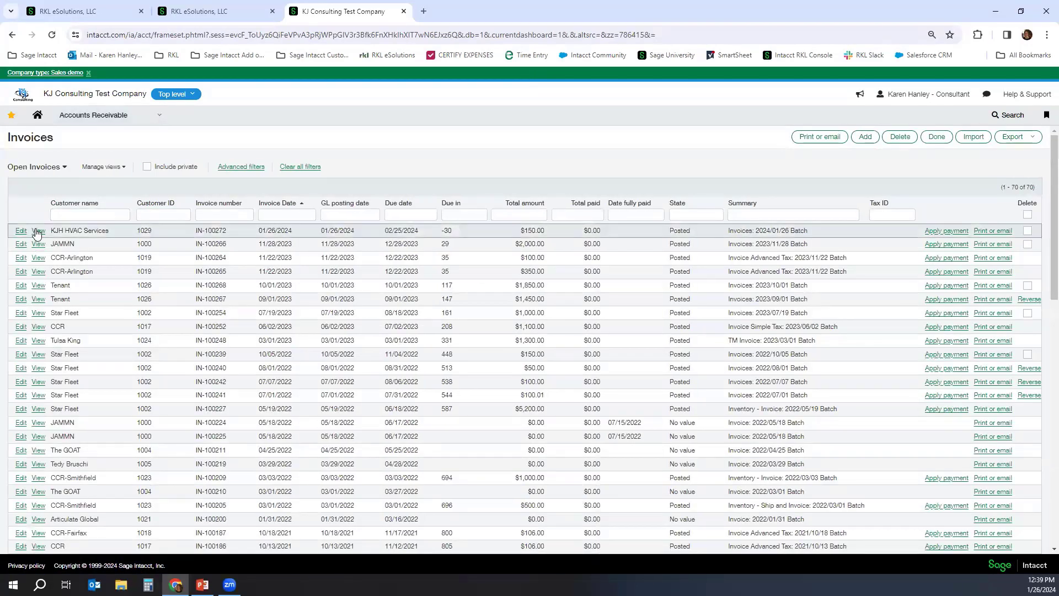
click(37, 233)
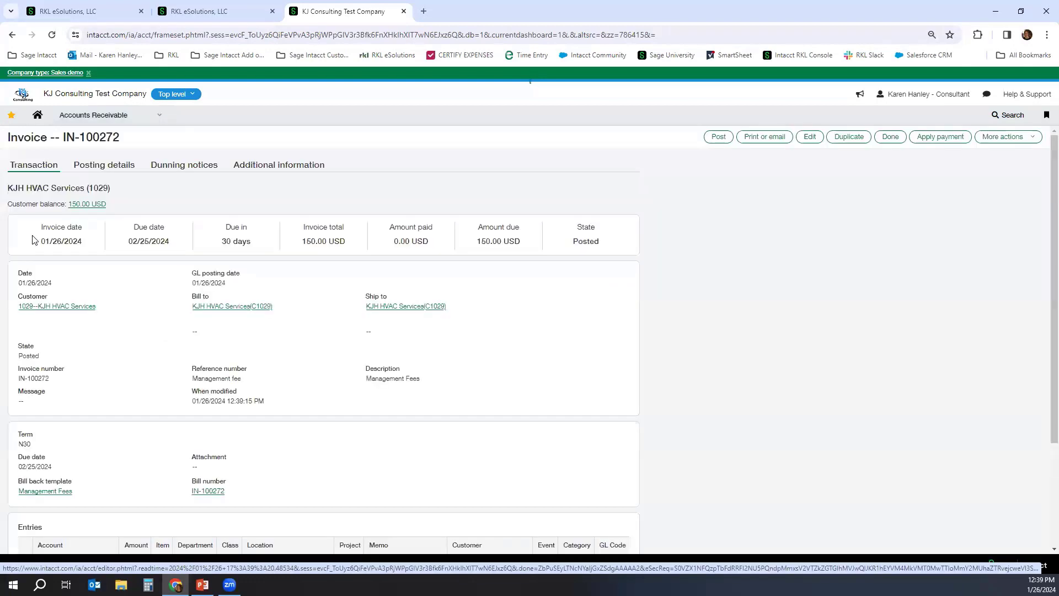
click(118, 163)
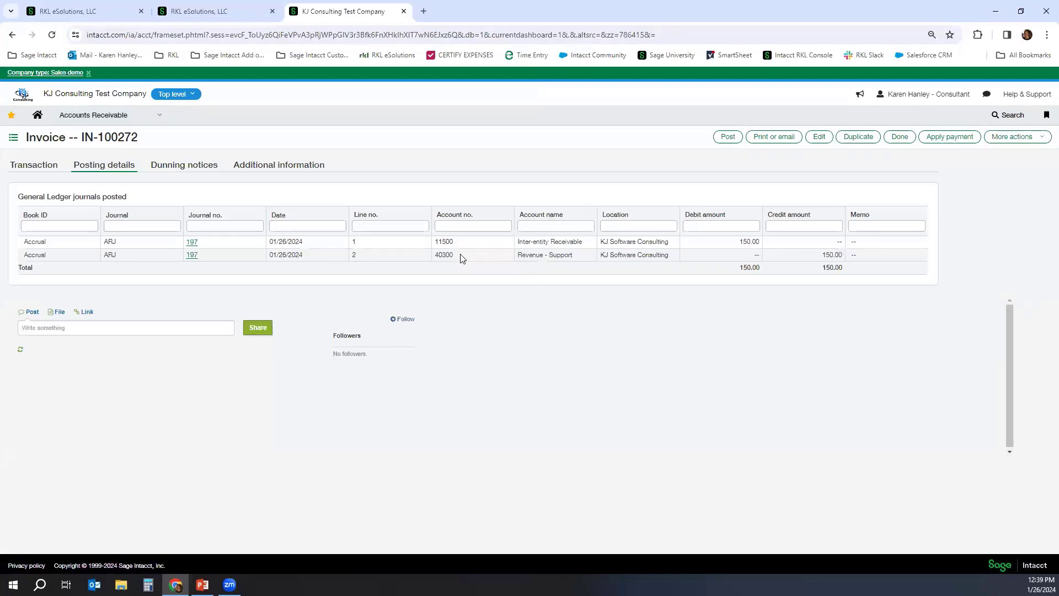
drag(435, 257, 451, 258)
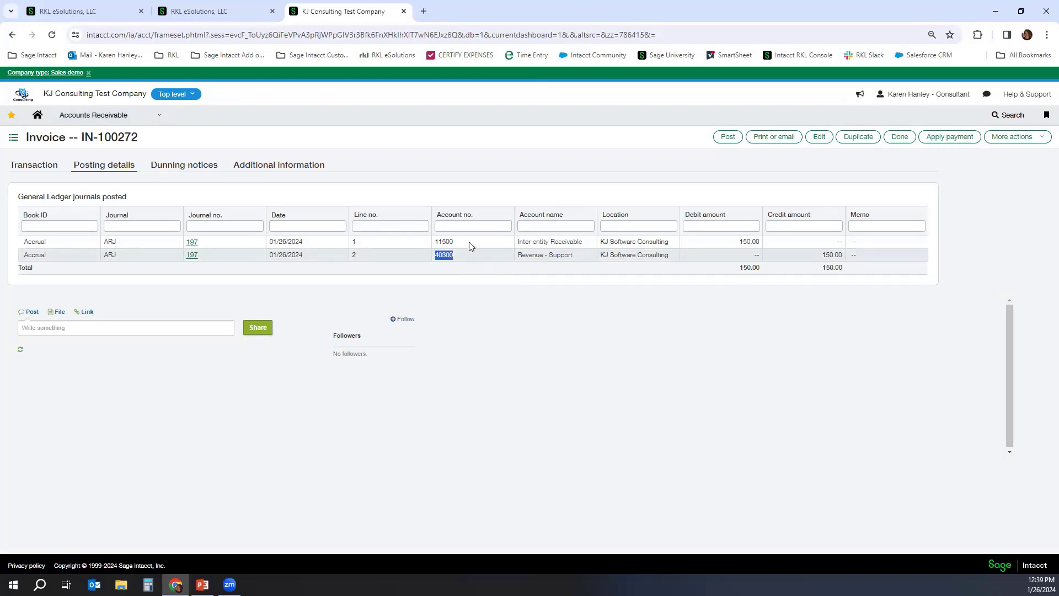
click(469, 246)
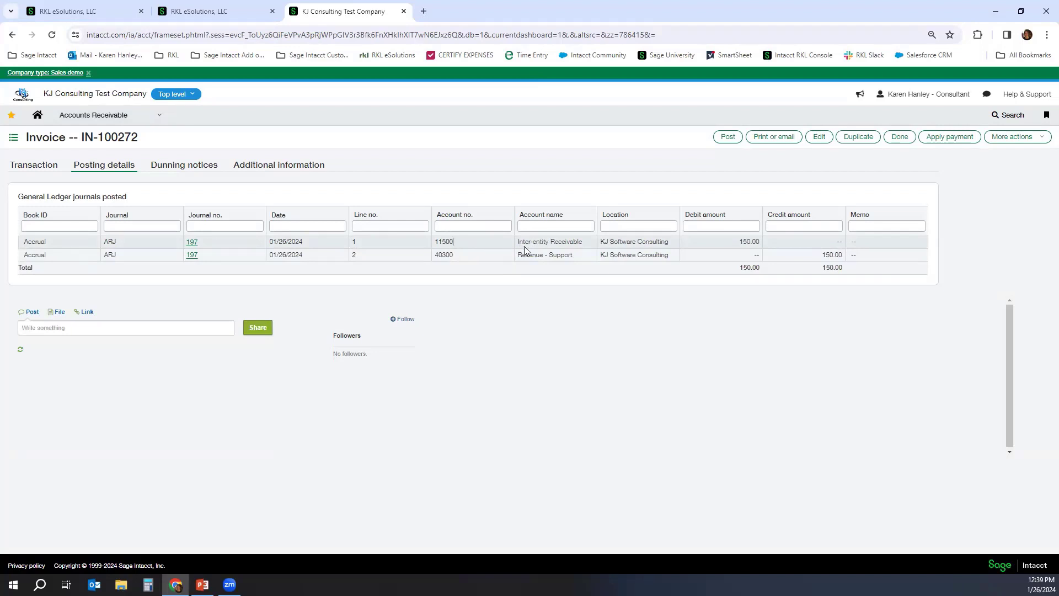
Find the matching KJH Software Consulting bill in Accounts Payable and examine its header, entry line and general ledger posting details.
click(160, 117)
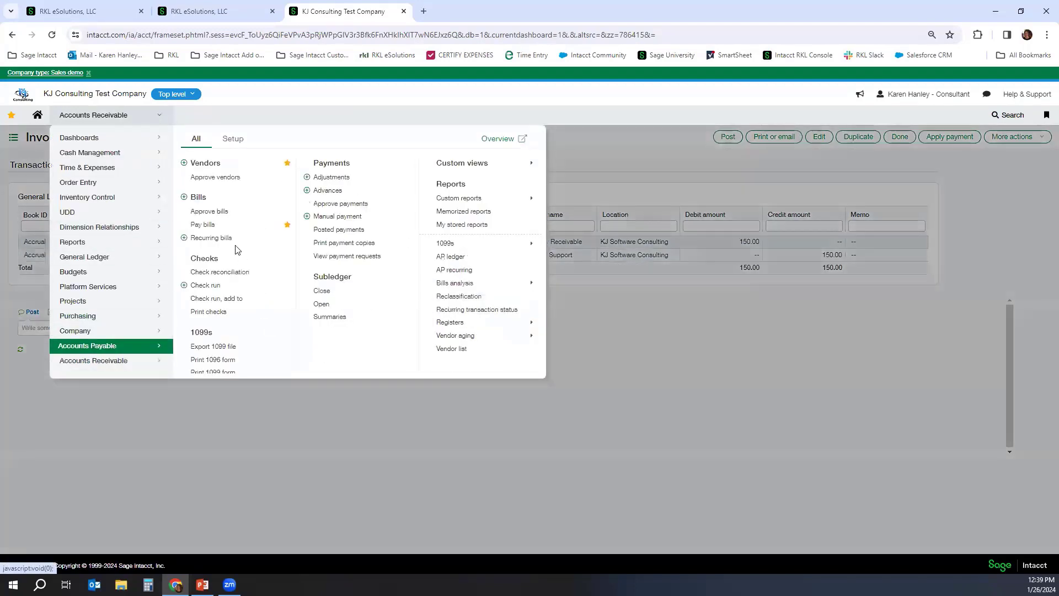
click(199, 197)
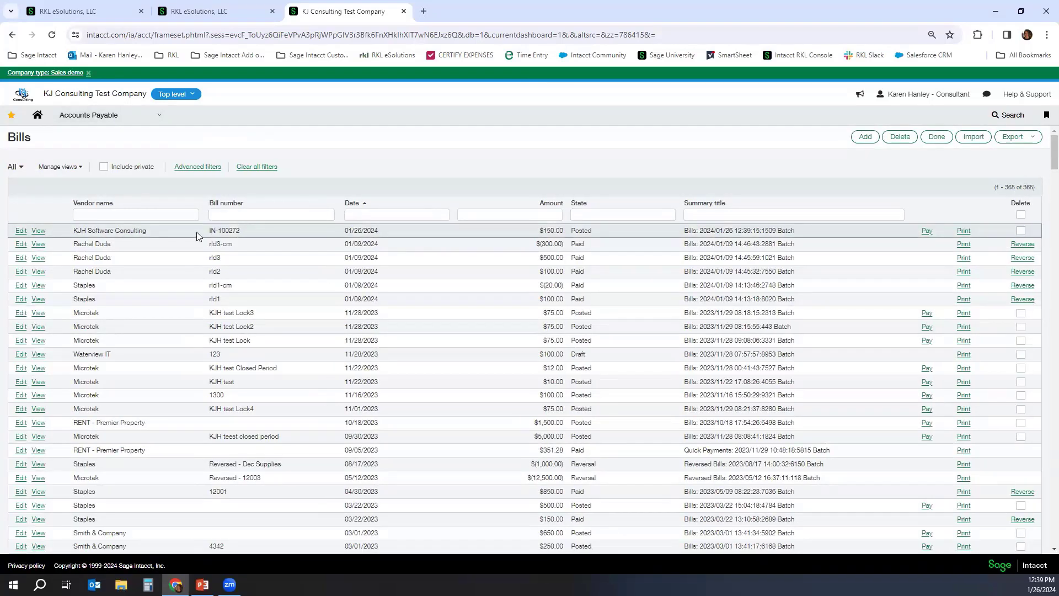
drag(210, 230, 247, 235)
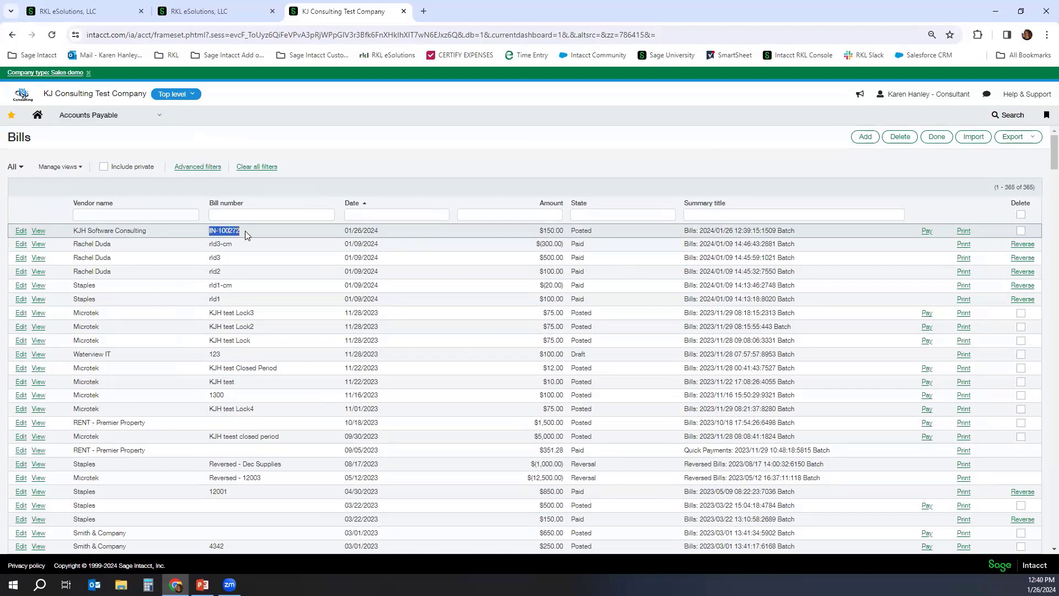
click(20, 231)
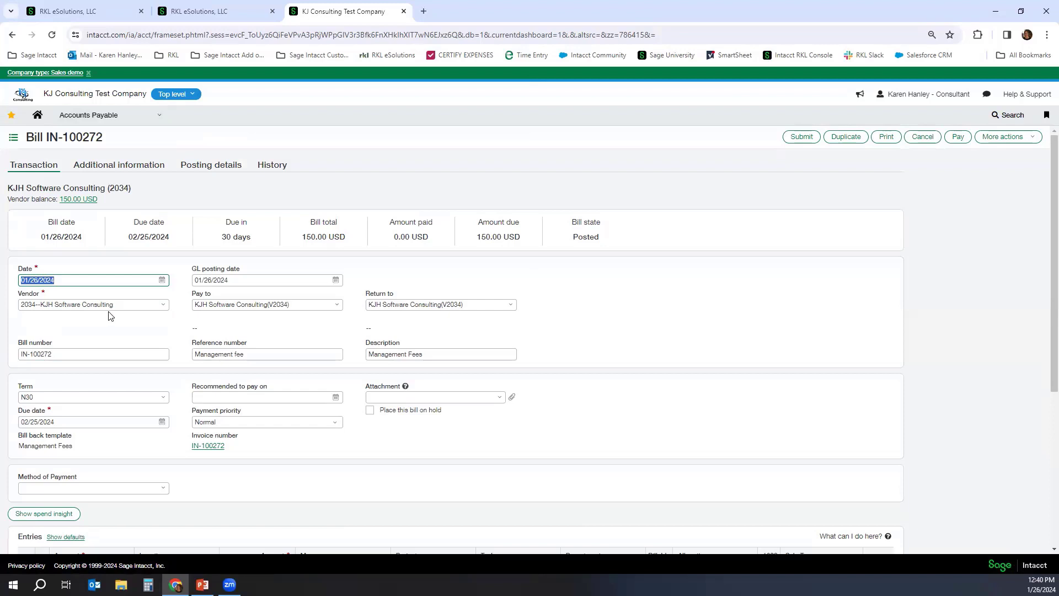
scroll(629, 348, down, 3)
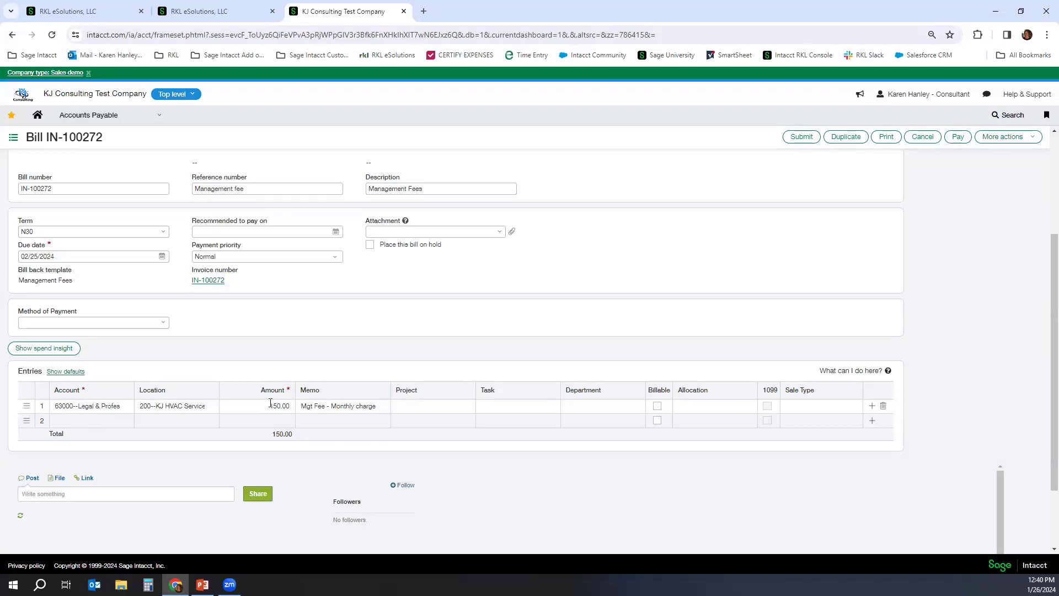
click(927, 141)
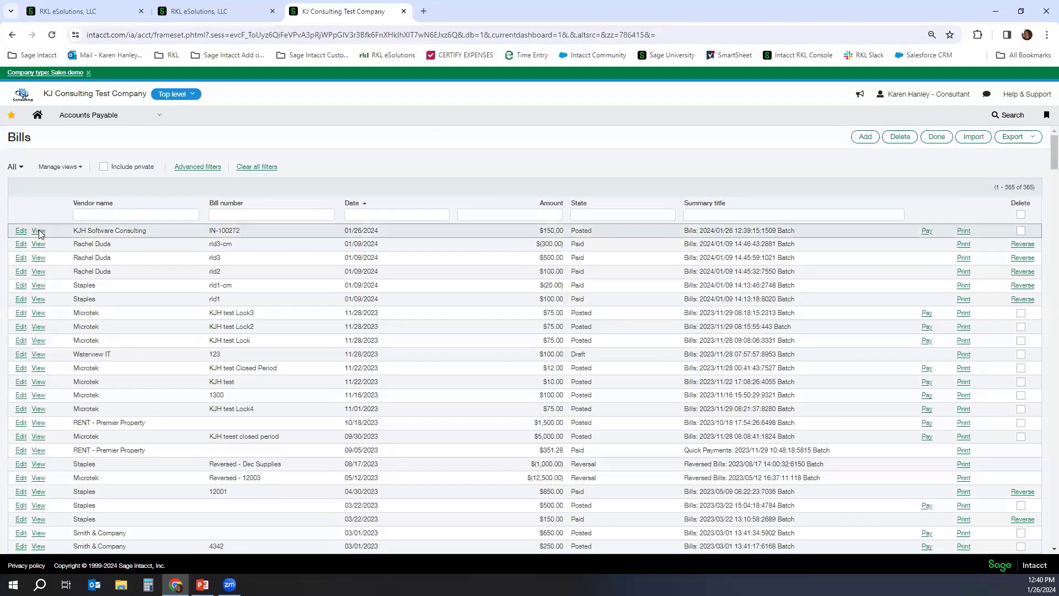
click(39, 232)
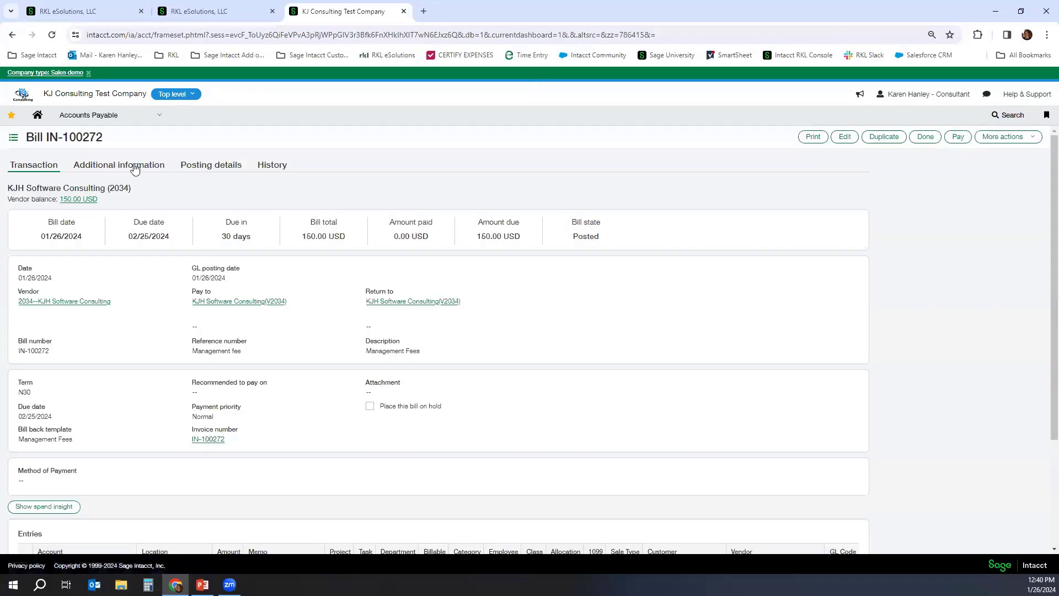
click(201, 165)
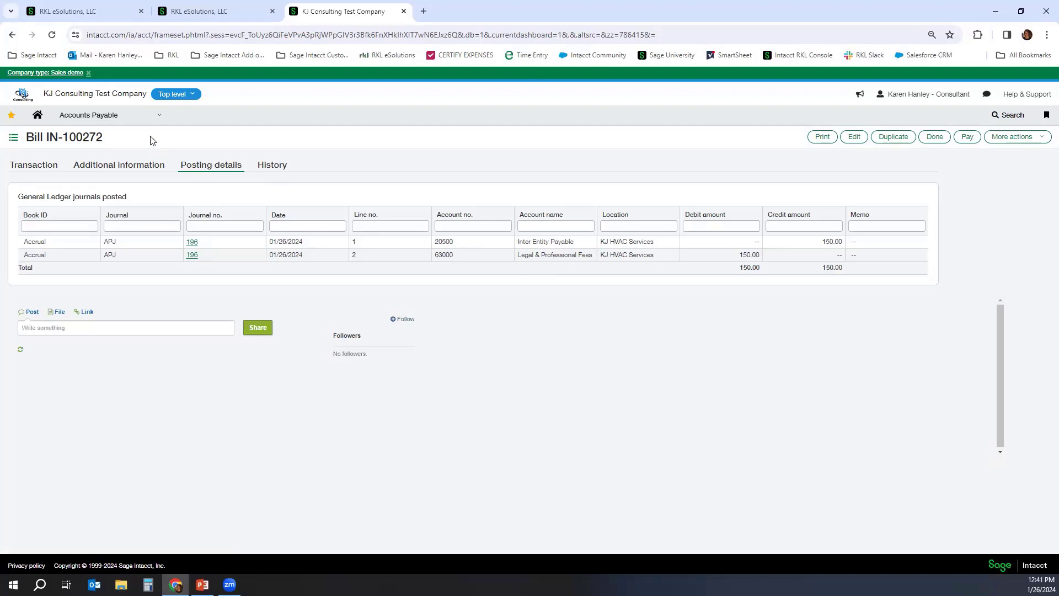
Review the receivable and payable accounts per entity in the company's inter-entity account mapping, and close the page.
click(158, 118)
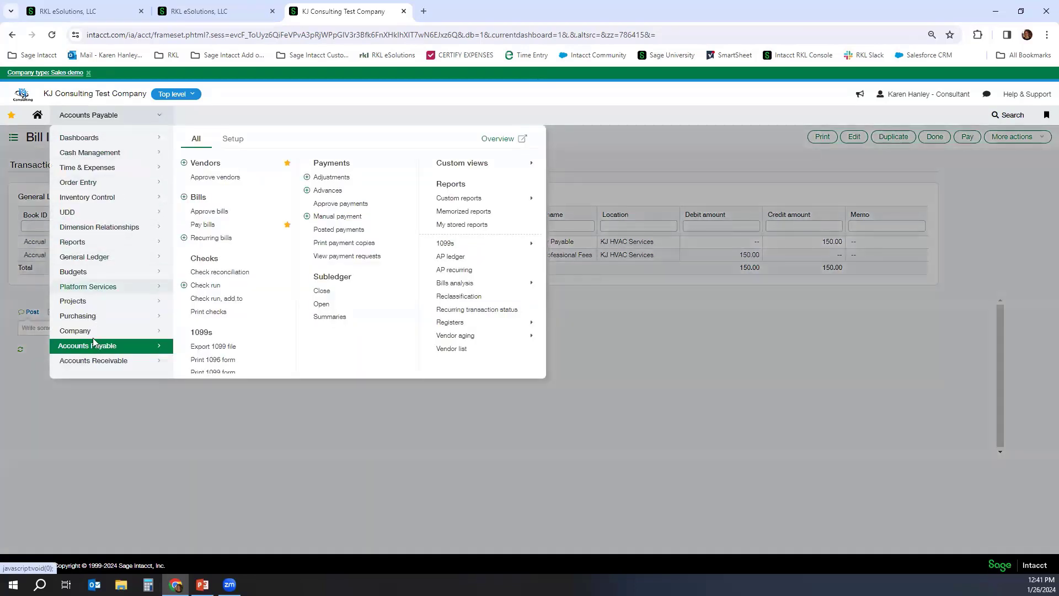
click(79, 332)
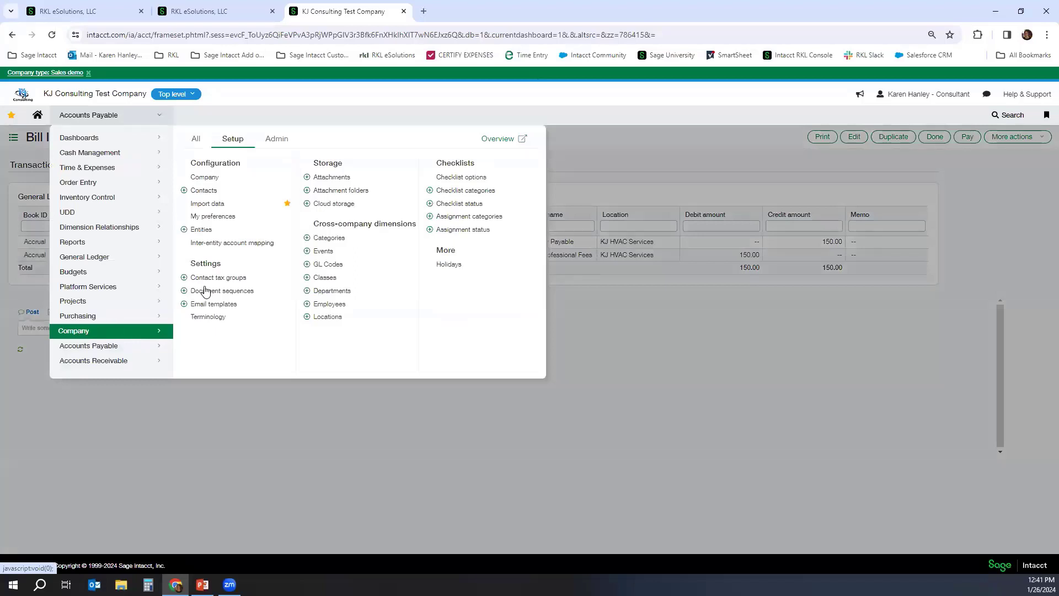
click(229, 247)
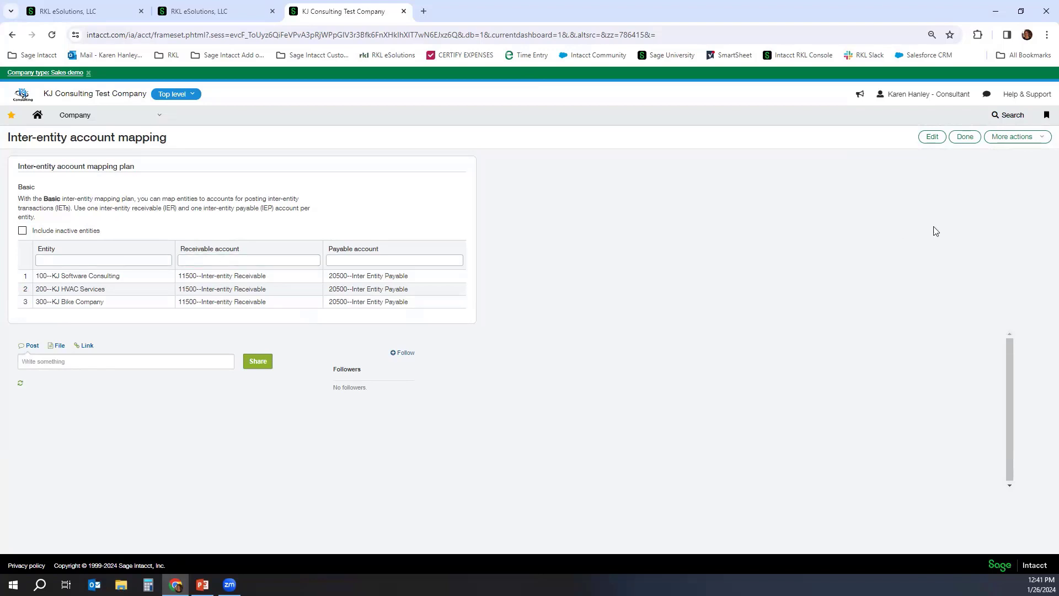
click(966, 137)
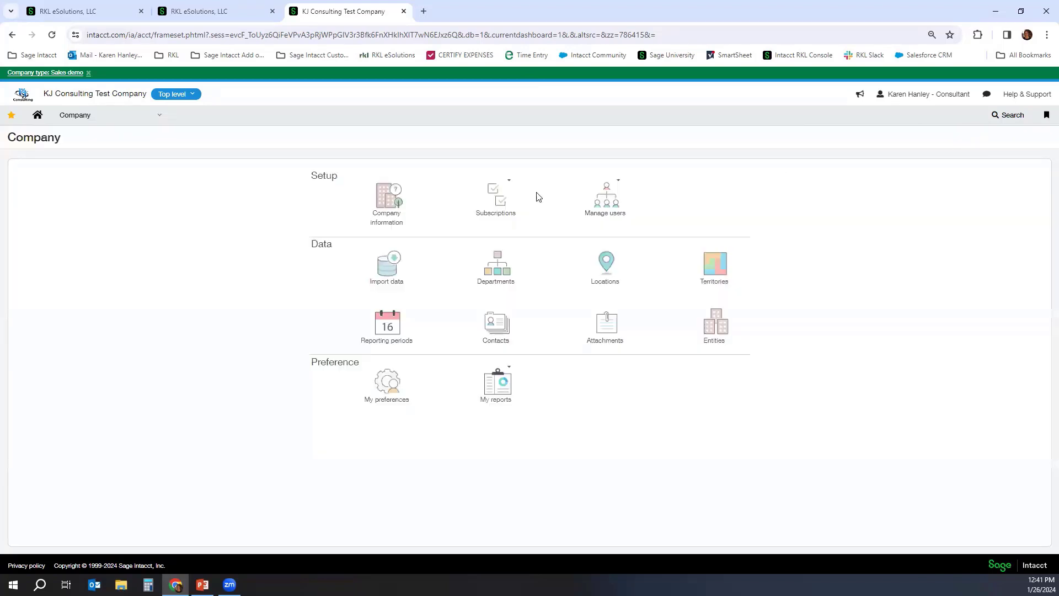